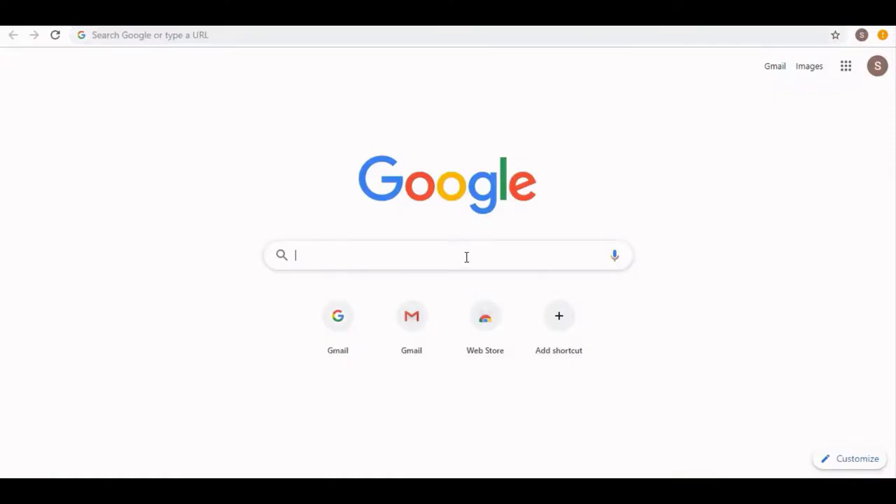
- Search Google for 'keysearch' from the Chrome address bar
{"action": "type", "text": "keysearch"}
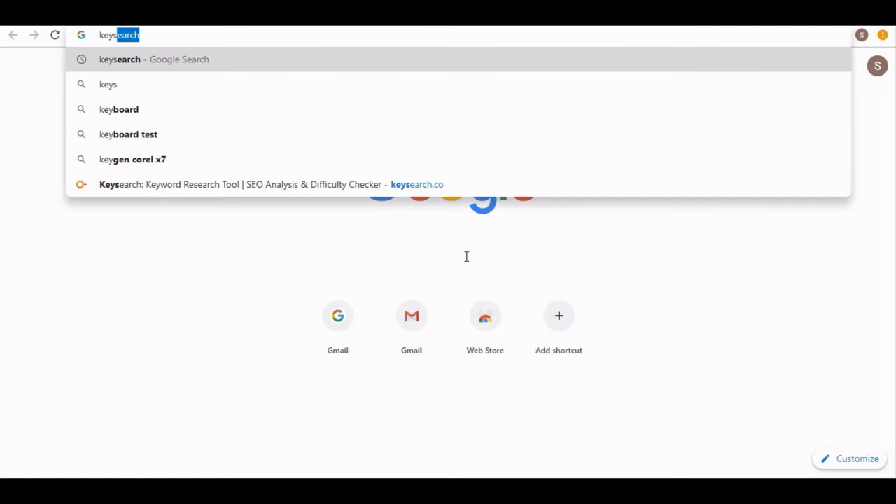
{"action": "key", "text": "Return"}
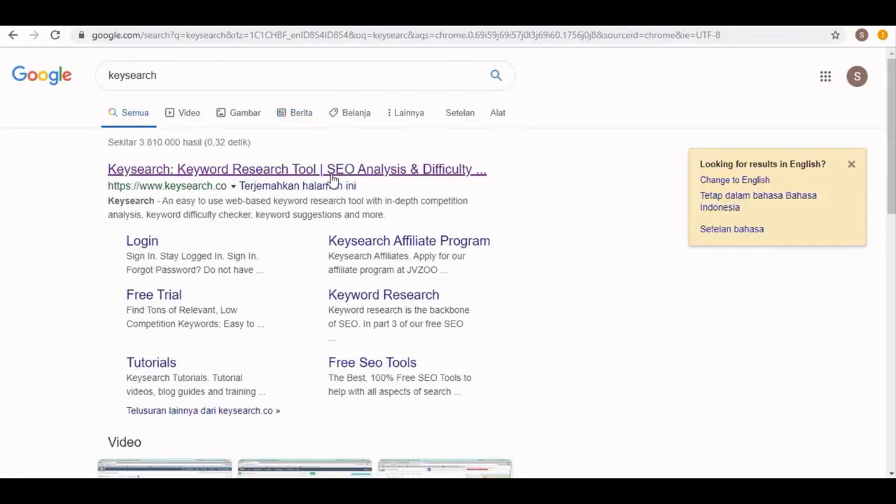
- Open keysearch.co and view its Free Trial $0, Starter $17/mo and Pro $34/mo plans
{"action": "left_click", "coordinate": [356, 172]}
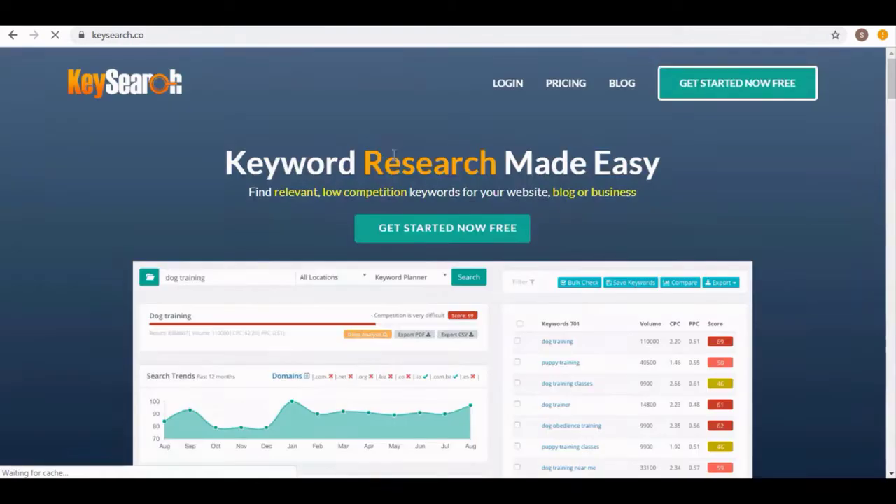
{"action": "scroll", "coordinate": [529, 193], "scroll_direction": "down", "scroll_amount": 20}
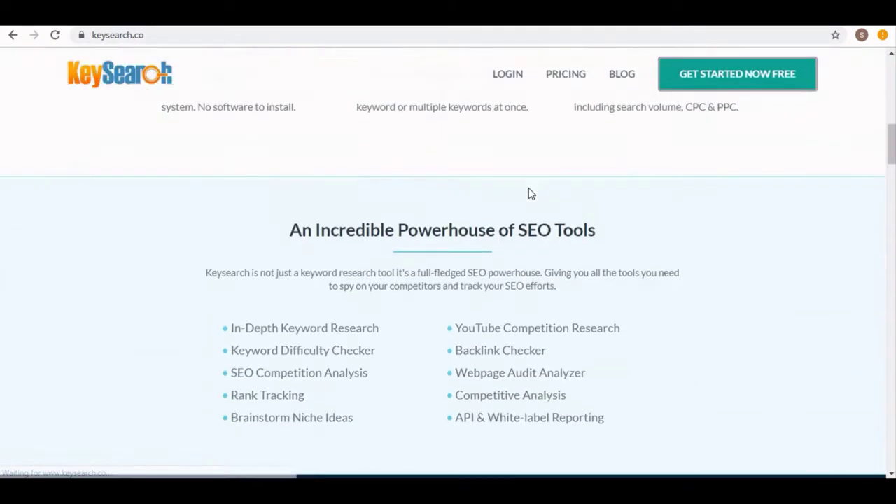
{"action": "scroll", "coordinate": [529, 192], "scroll_direction": "down", "scroll_amount": 15}
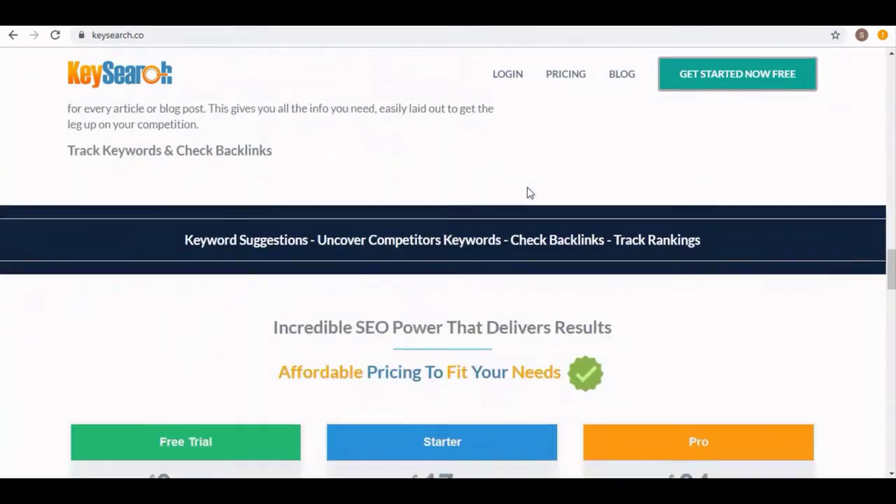
{"action": "scroll", "coordinate": [529, 193], "scroll_direction": "up", "scroll_amount": 1}
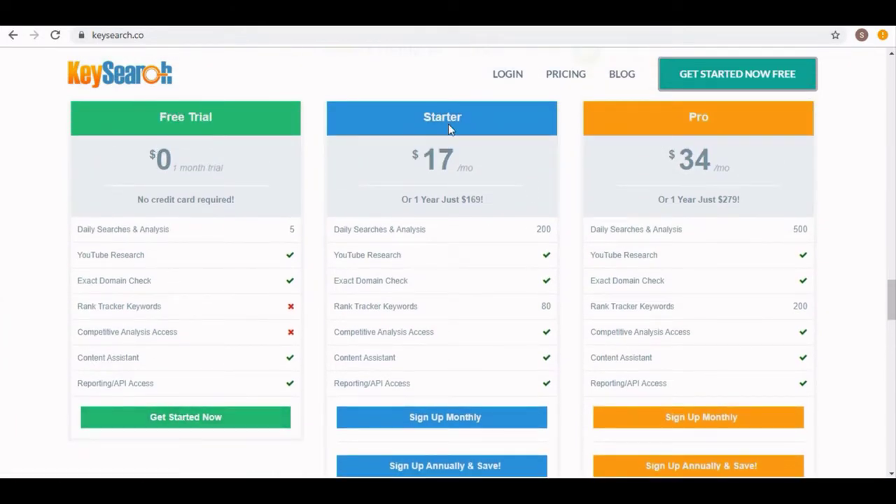
- Start the Free Trial plan and dismiss the Welcome message on the keyword research page
{"action": "left_click", "coordinate": [267, 425]}
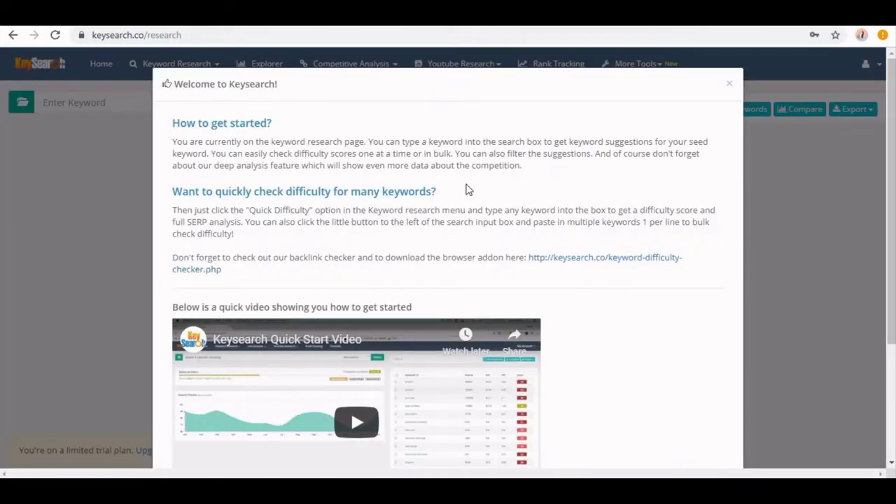
{"action": "scroll", "coordinate": [491, 194], "scroll_direction": "down", "scroll_amount": 3}
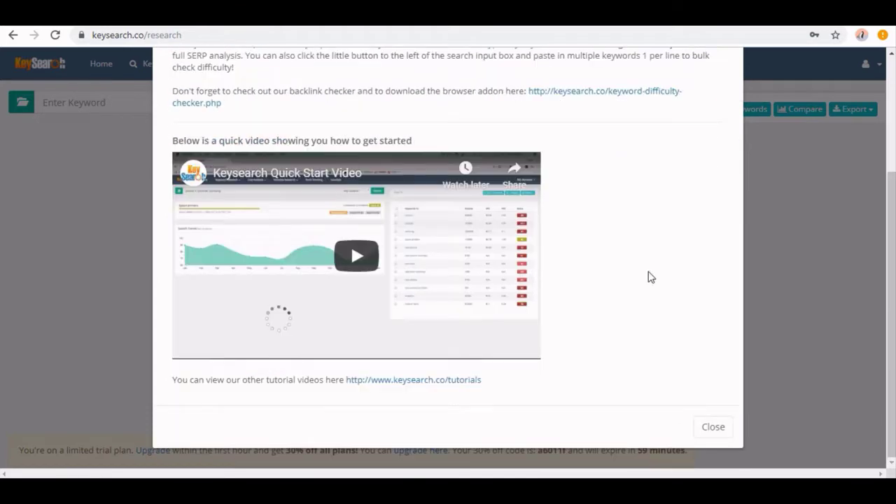
{"action": "scroll", "coordinate": [648, 266], "scroll_direction": "up", "scroll_amount": 3}
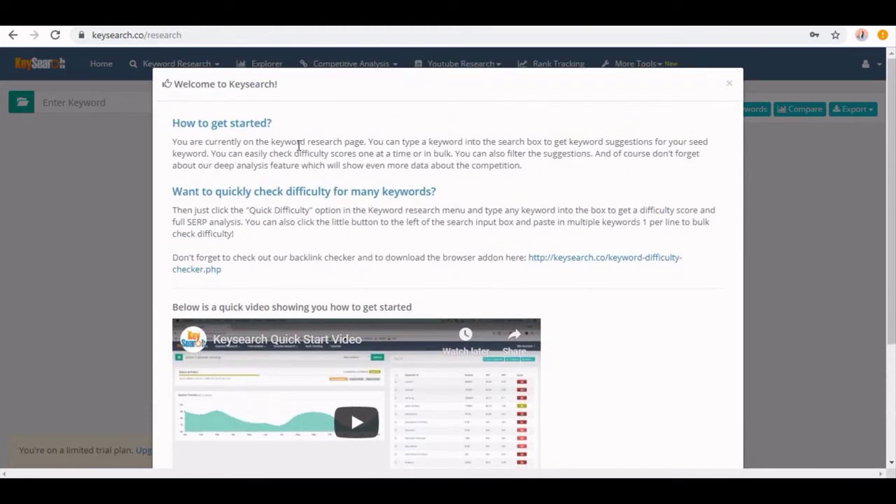
{"action": "scroll", "coordinate": [331, 276], "scroll_direction": "down", "scroll_amount": 3}
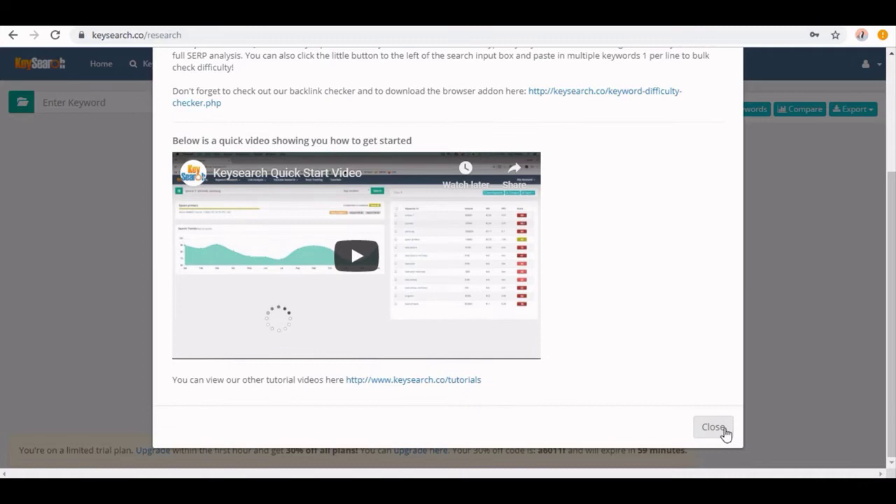
{"action": "left_click", "coordinate": [714, 427]}
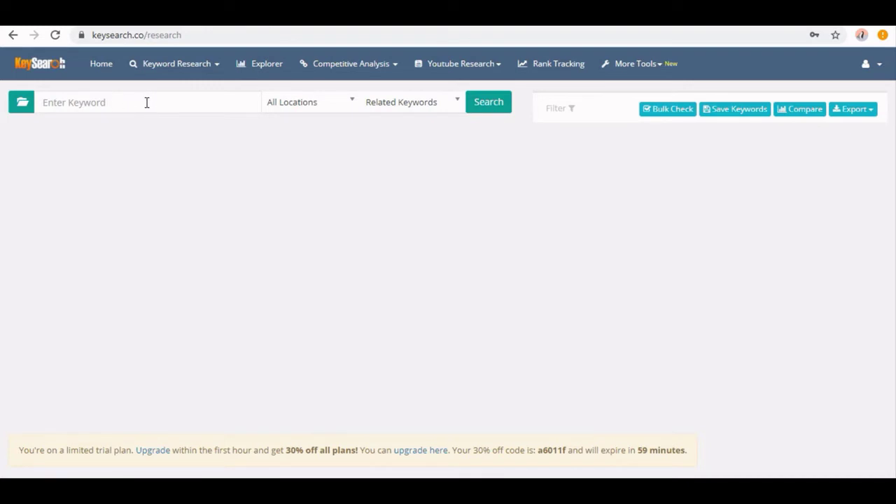
- Run keyword research for 'weight loss' and browse the 588 related keywords
{"action": "left_click", "coordinate": [147, 102]}
{"action": "type", "text": "weight loss"}
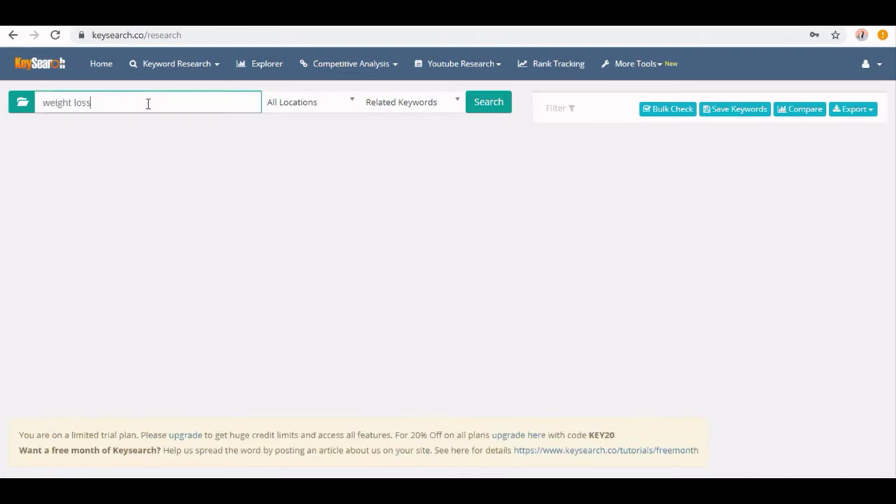
{"action": "left_click", "coordinate": [489, 103]}
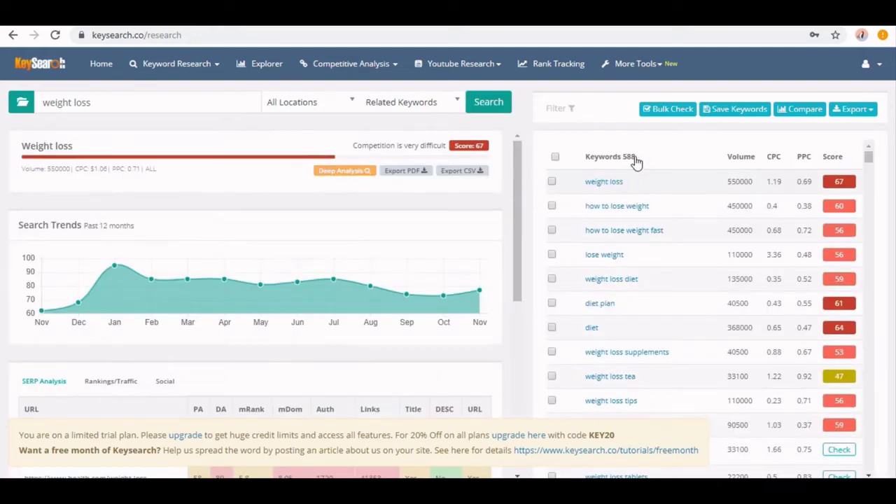
{"action": "scroll", "coordinate": [682, 208], "scroll_direction": "down", "scroll_amount": 5}
{"action": "scroll", "coordinate": [200, 245], "scroll_direction": "down", "scroll_amount": 5}
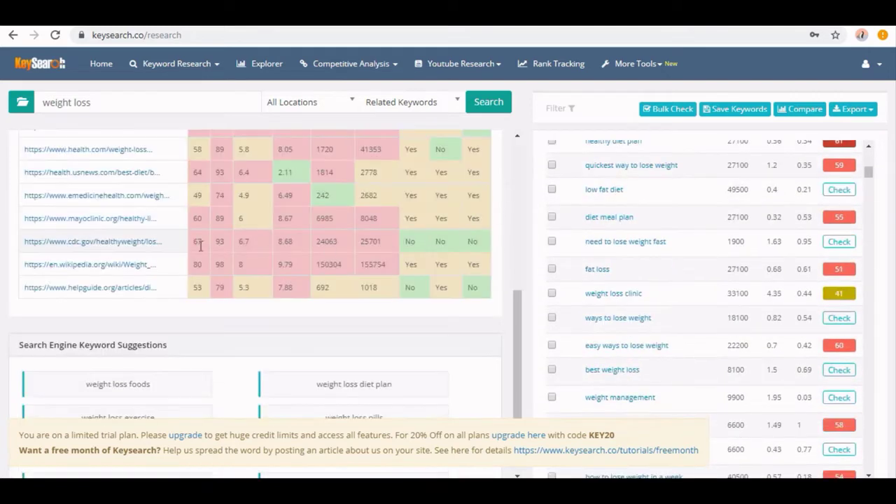
{"action": "scroll", "coordinate": [334, 241], "scroll_direction": "down", "scroll_amount": 1}
{"action": "scroll", "coordinate": [710, 240], "scroll_direction": "down", "scroll_amount": 5}
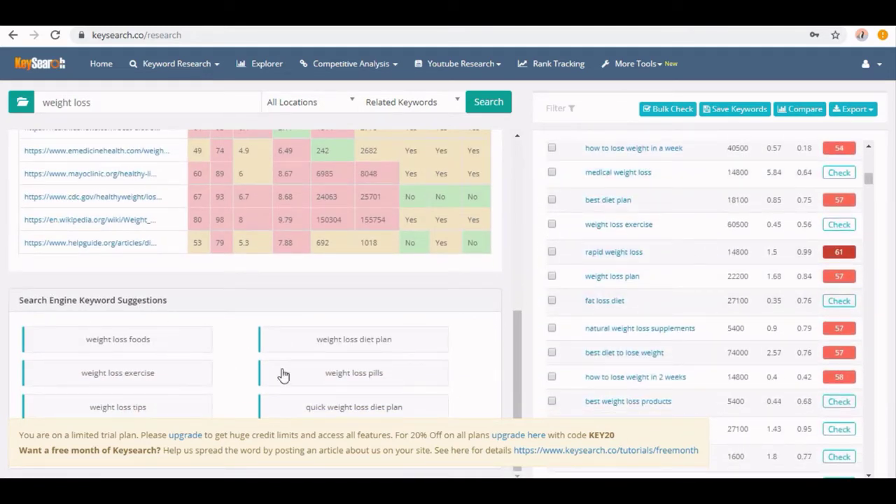
{"action": "scroll", "coordinate": [672, 306], "scroll_direction": "down", "scroll_amount": 2}
{"action": "scroll", "coordinate": [687, 287], "scroll_direction": "down", "scroll_amount": 10}
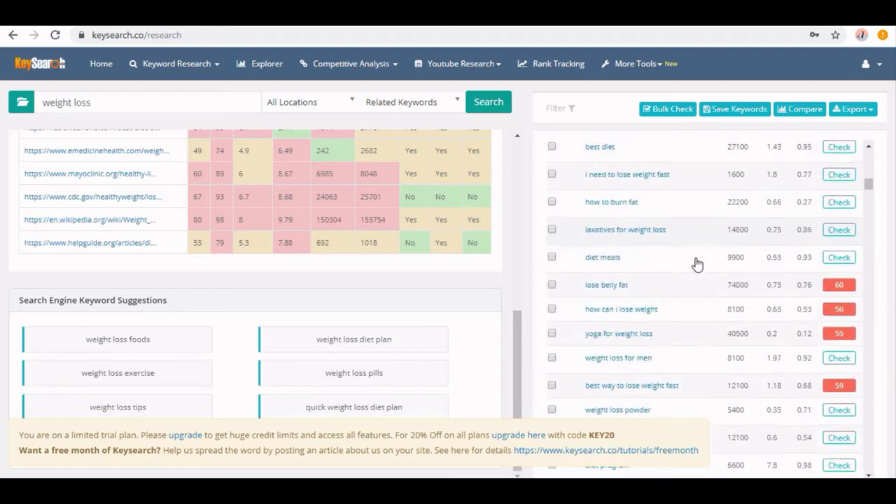
{"action": "scroll", "coordinate": [730, 231], "scroll_direction": "up", "scroll_amount": 20}
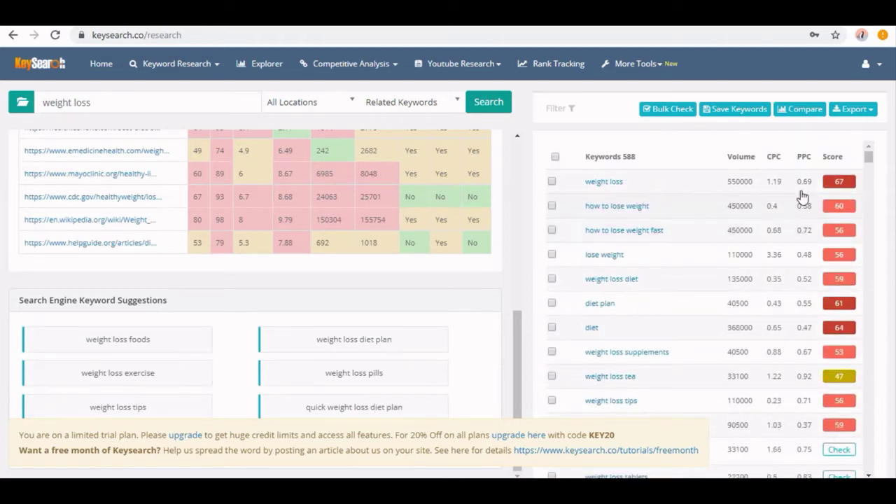
- Sort the keyword list by Volume and check the Export options without exporting
{"action": "left_click", "coordinate": [744, 158]}
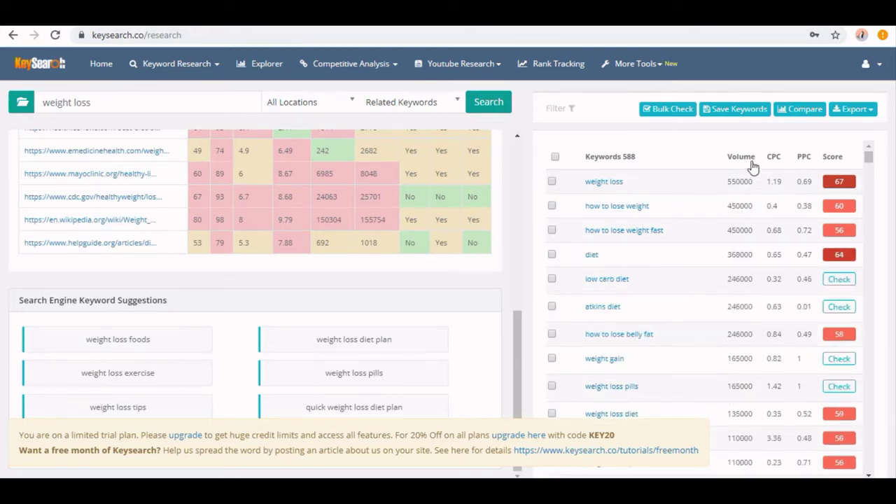
{"action": "scroll", "coordinate": [743, 259], "scroll_direction": "down", "scroll_amount": 1}
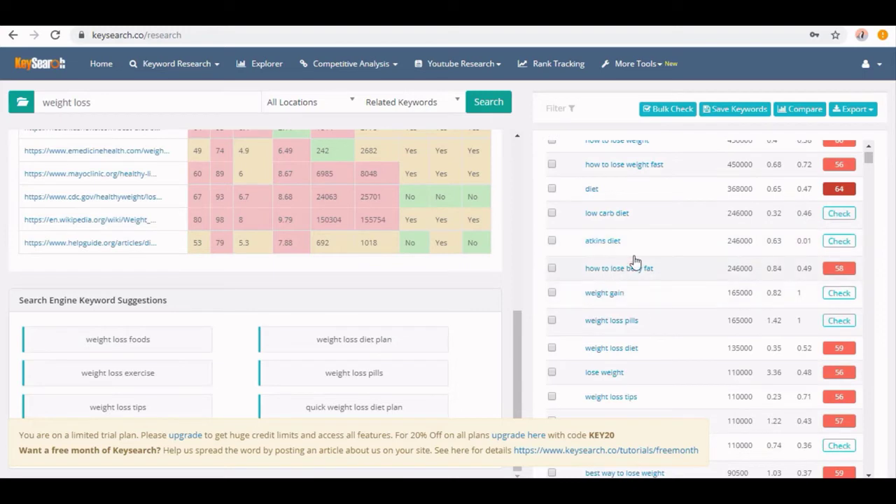
{"action": "left_click", "coordinate": [855, 111]}
{"action": "left_click", "coordinate": [793, 199]}
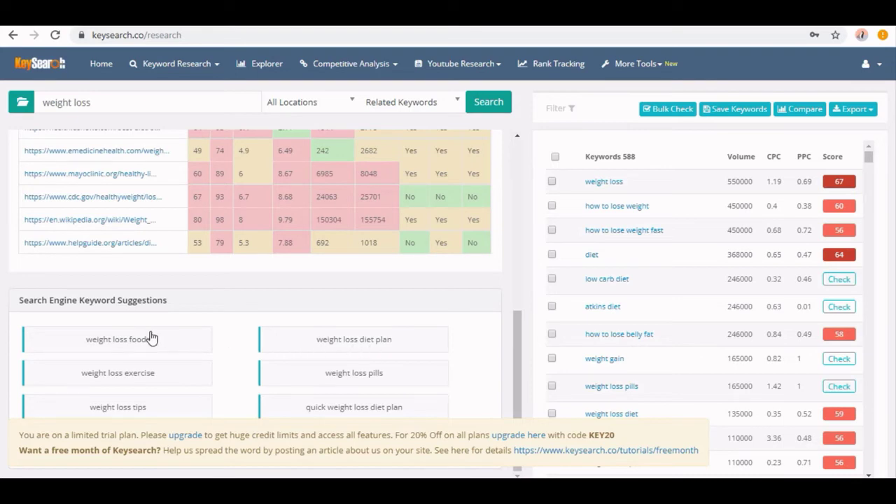
- Research the suggested keyword 'weight loss diet plan', showing 518 related keywords
{"action": "left_click", "coordinate": [339, 341]}
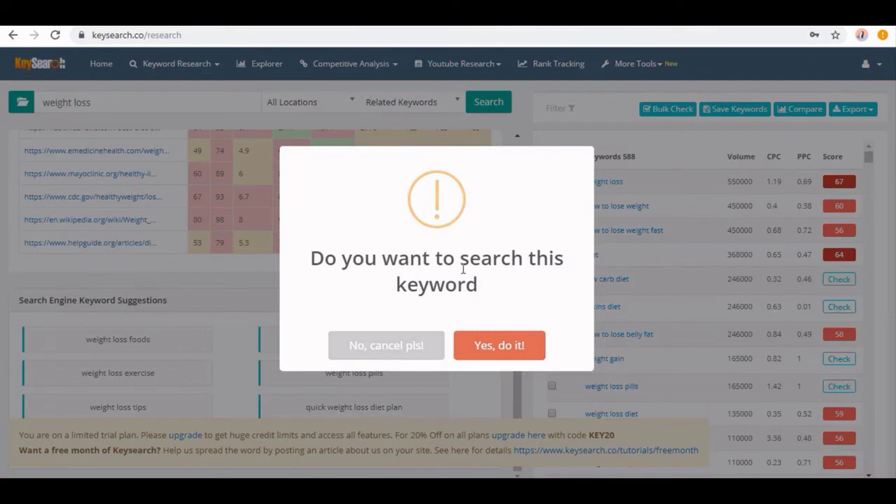
{"action": "left_click", "coordinate": [518, 352]}
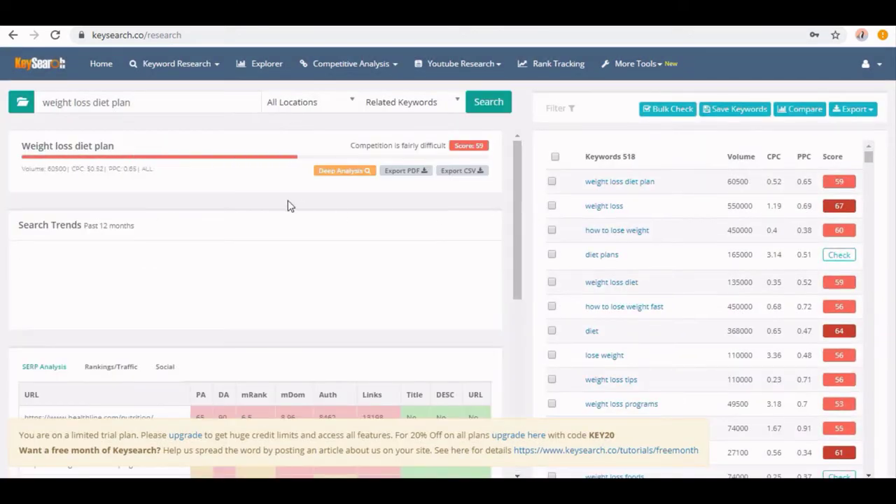
{"action": "scroll", "coordinate": [344, 230], "scroll_direction": "down", "scroll_amount": 1}
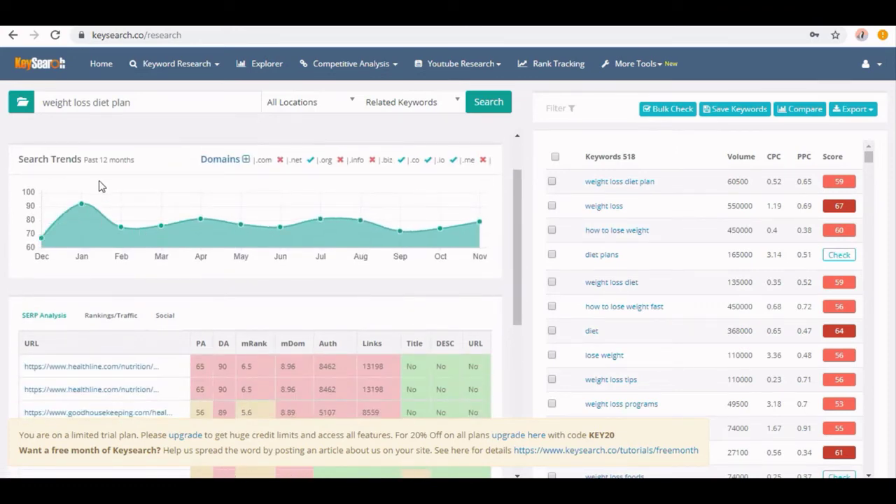
{"action": "scroll", "coordinate": [494, 252], "scroll_direction": "down", "scroll_amount": 3}
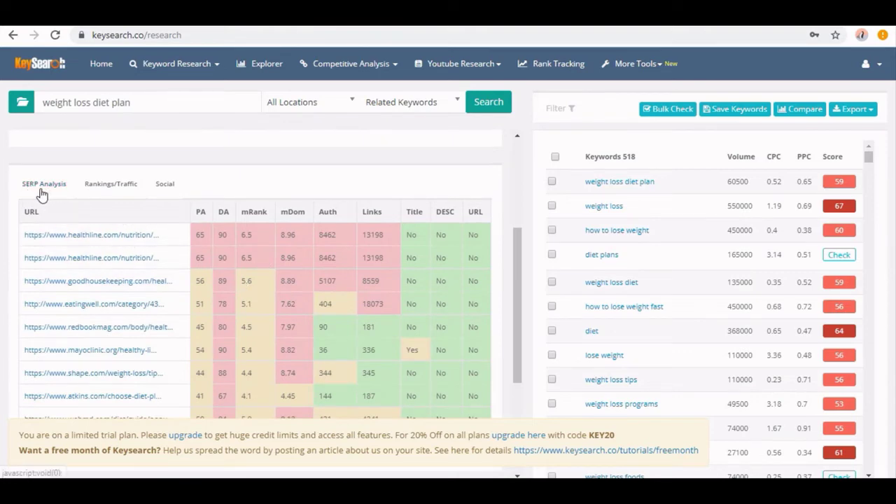
- Show the Rankings/Traffic figures, then Facebook and Pinterest share counts for the top URLs
{"action": "left_click", "coordinate": [124, 188]}
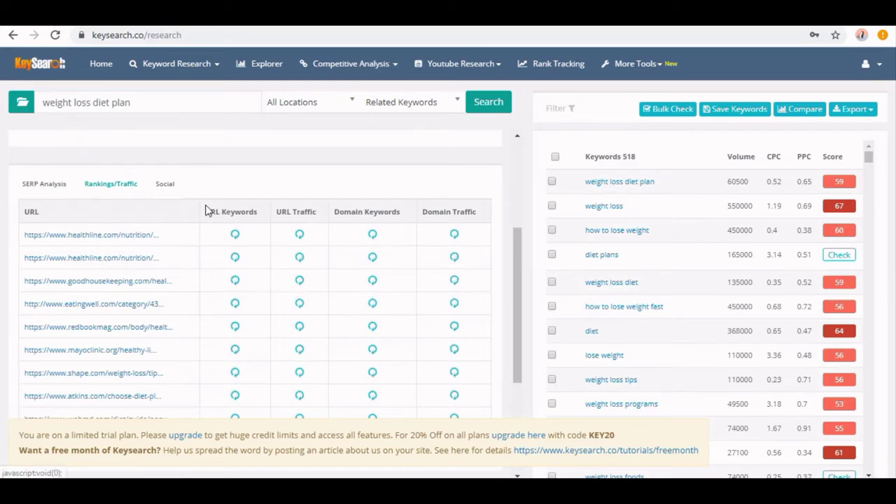
{"action": "left_click", "coordinate": [165, 252]}
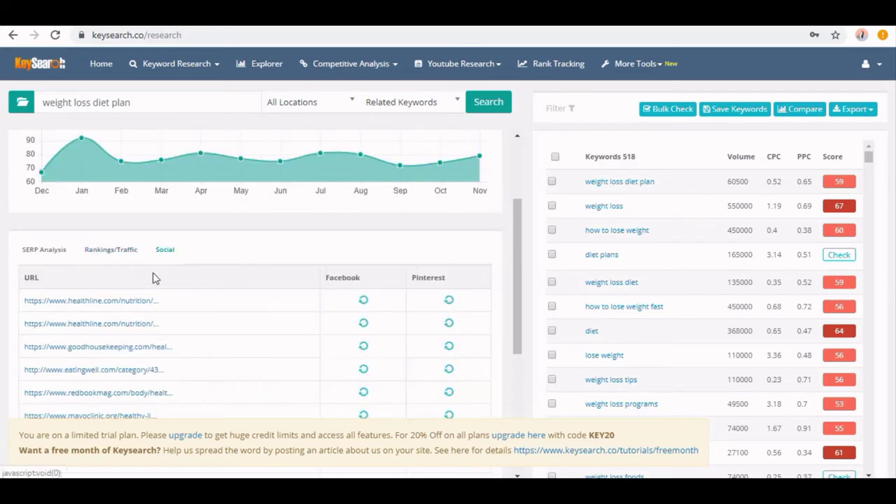
{"action": "scroll", "coordinate": [360, 310], "scroll_direction": "down", "scroll_amount": 2}
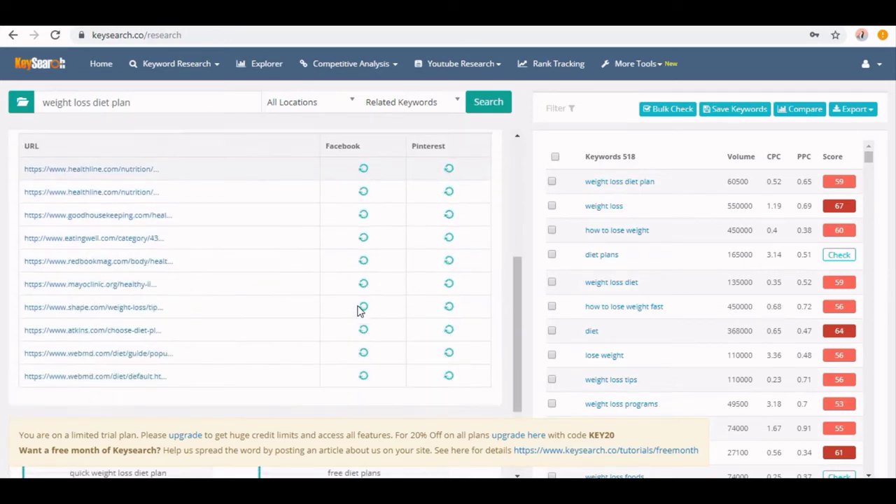
{"action": "scroll", "coordinate": [384, 296], "scroll_direction": "up", "scroll_amount": 1}
{"action": "scroll", "coordinate": [641, 230], "scroll_direction": "down", "scroll_amount": 4}
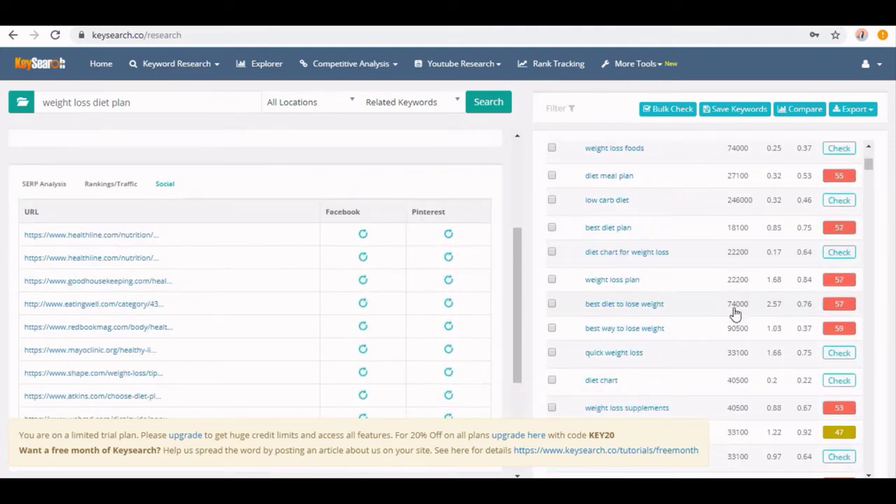
{"action": "scroll", "coordinate": [736, 314], "scroll_direction": "down", "scroll_amount": 6}
{"action": "scroll", "coordinate": [733, 323], "scroll_direction": "down", "scroll_amount": 3}
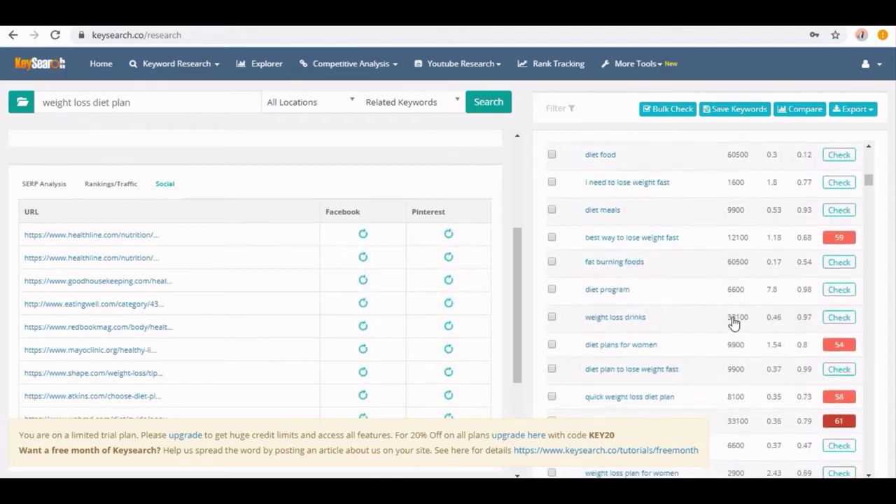
{"action": "scroll", "coordinate": [745, 296], "scroll_direction": "up", "scroll_amount": 4}
{"action": "scroll", "coordinate": [738, 288], "scroll_direction": "up", "scroll_amount": 8}
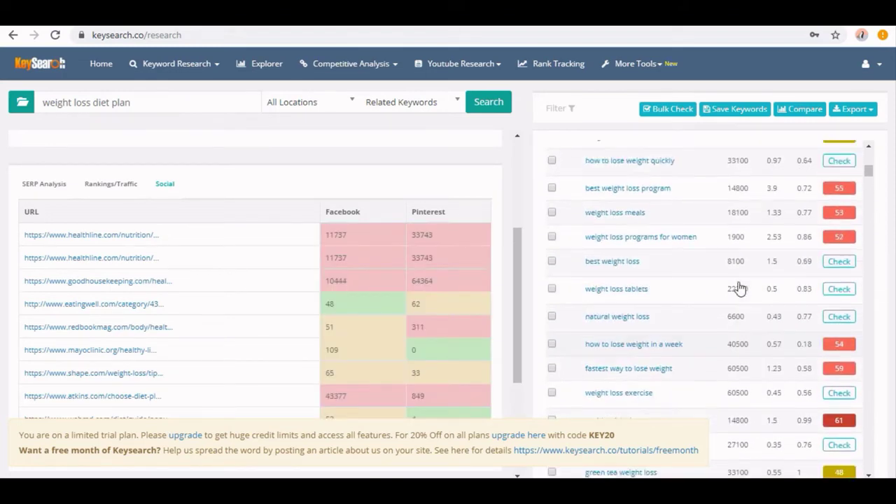
{"action": "left_click", "coordinate": [336, 105]}
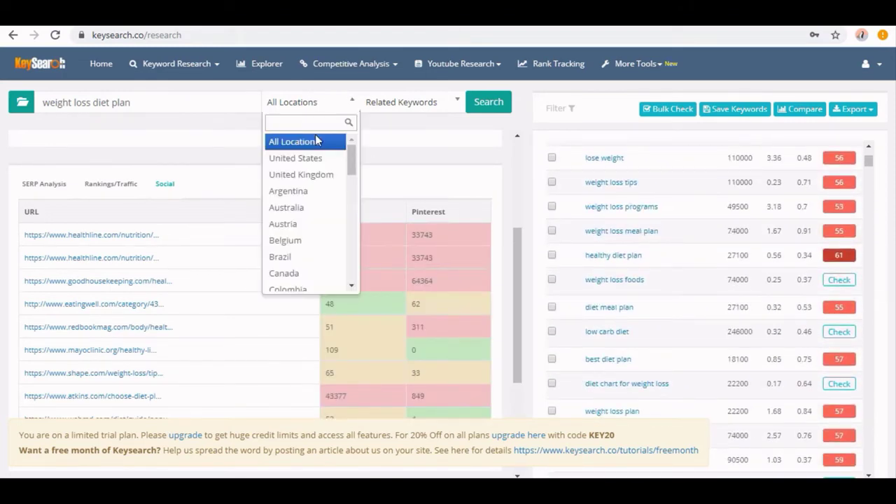
{"action": "scroll", "coordinate": [331, 176], "scroll_direction": "down", "scroll_amount": 5}
{"action": "scroll", "coordinate": [333, 171], "scroll_direction": "up", "scroll_amount": 5}
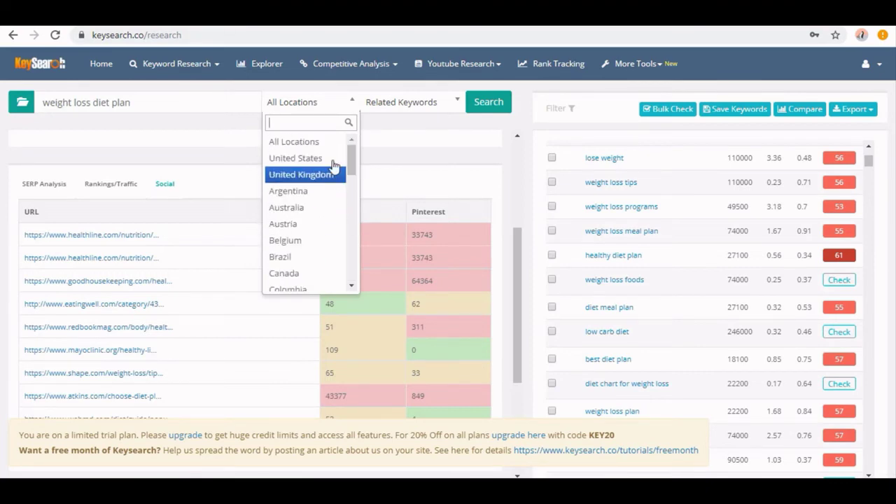
{"action": "left_click", "coordinate": [413, 103]}
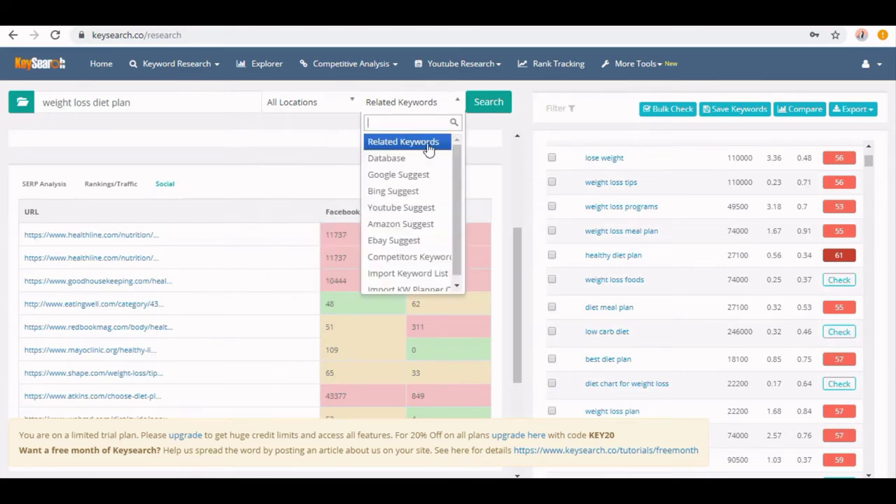
{"action": "scroll", "coordinate": [430, 252], "scroll_direction": "down", "scroll_amount": 1}
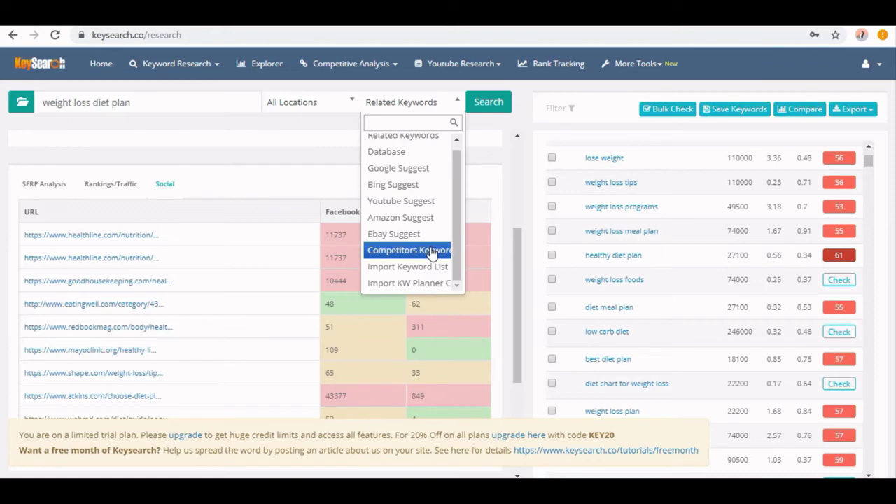
{"action": "scroll", "coordinate": [430, 252], "scroll_direction": "up", "scroll_amount": 1}
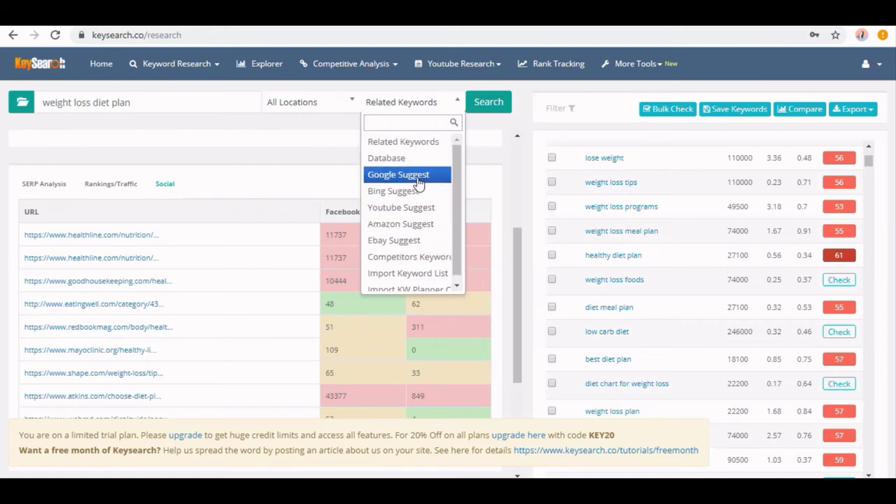
{"action": "left_click", "coordinate": [334, 151]}
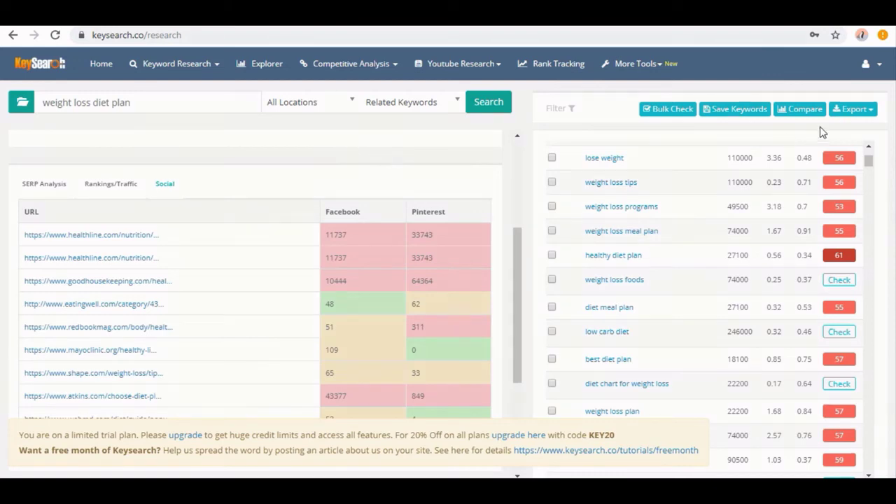
- Export the keyword table as Research.csv and as report.txt
{"action": "left_click", "coordinate": [860, 111]}
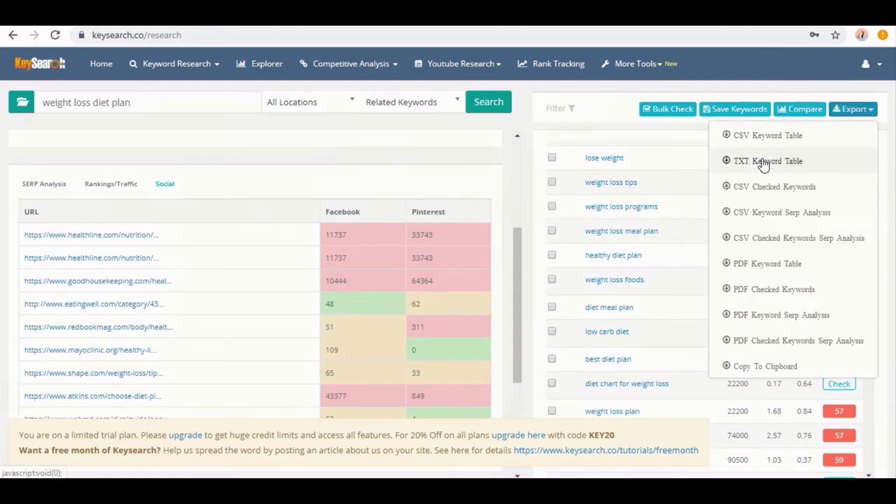
{"action": "left_click", "coordinate": [766, 162]}
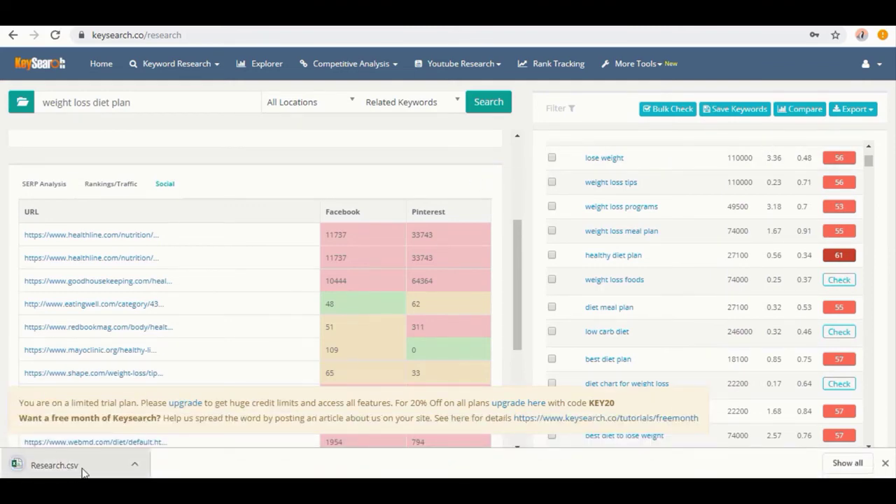
{"action": "left_click", "coordinate": [868, 112]}
{"action": "left_click", "coordinate": [814, 161]}
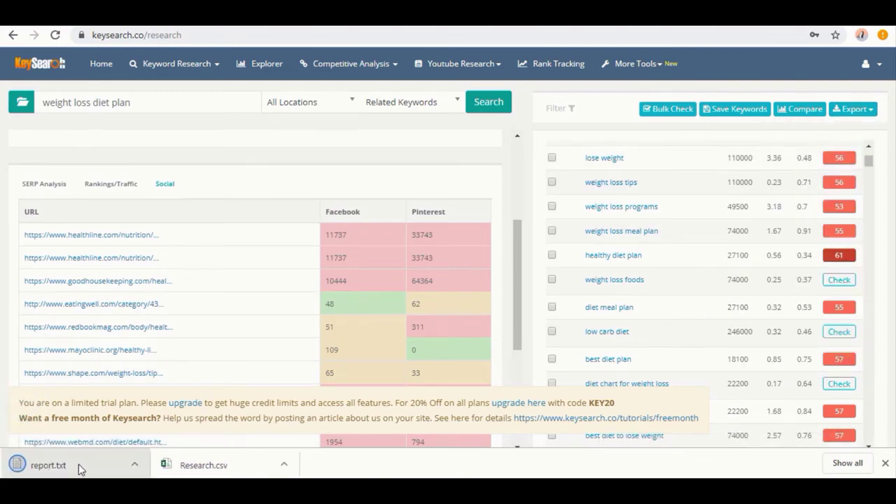
- Open the downloaded report.txt in Notepad and scroll through the keyword list
{"action": "left_click", "coordinate": [51, 466]}
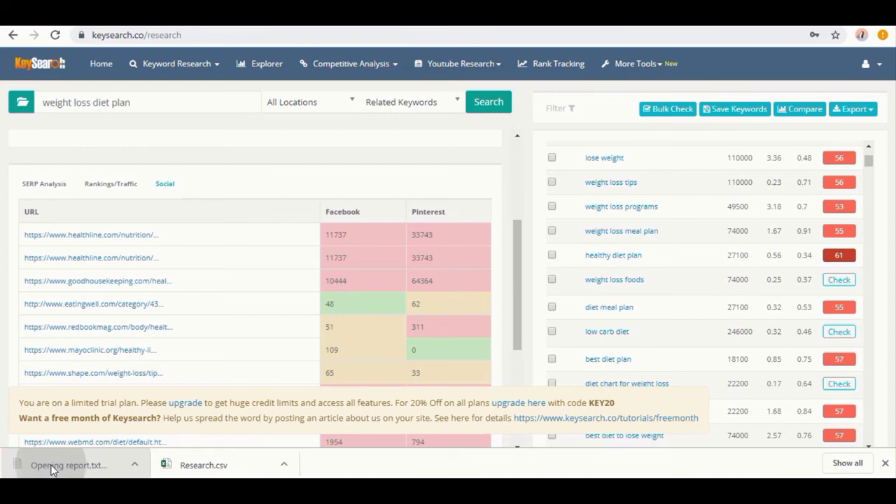
{"action": "left_click_drag", "start_coordinate": [485, 277], "coordinate": [380, 103]}
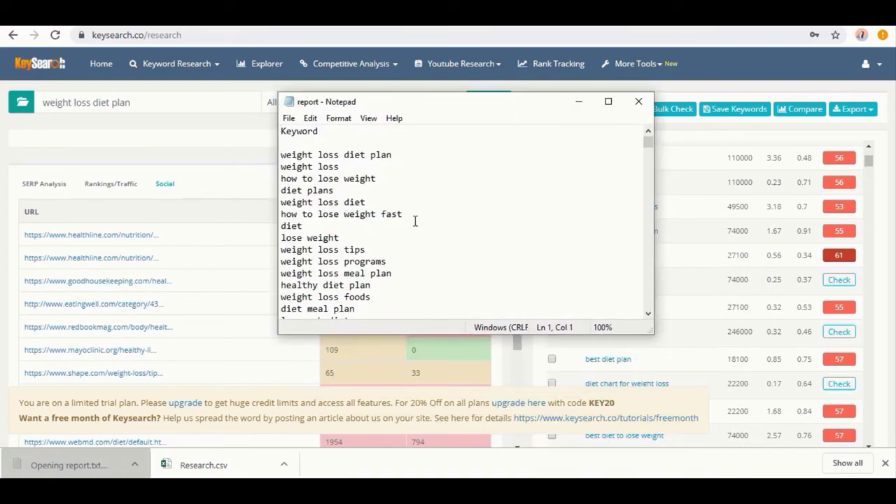
{"action": "scroll", "coordinate": [418, 222], "scroll_direction": "down", "scroll_amount": 15}
{"action": "scroll", "coordinate": [420, 221], "scroll_direction": "down", "scroll_amount": 20}
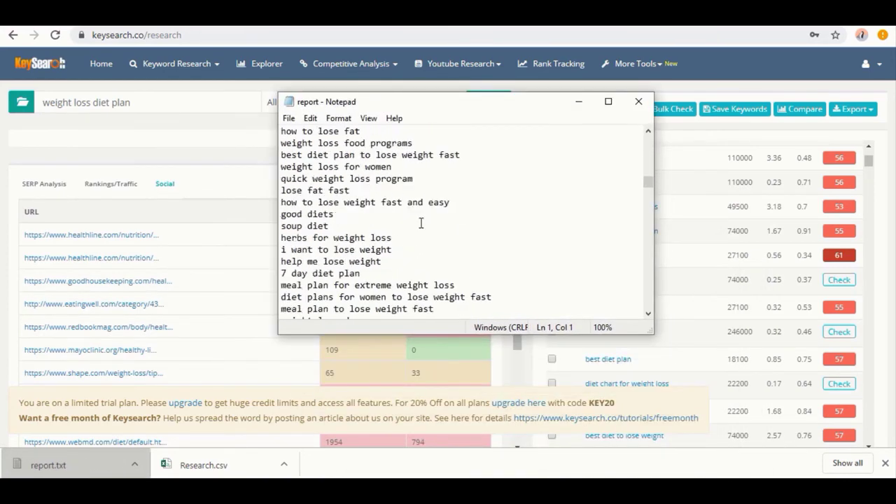
- Close Notepad and return to the 'weight loss diet plan' overview with score 59 and trend chart
{"action": "left_click", "coordinate": [637, 102]}
{"action": "scroll", "coordinate": [441, 182], "scroll_direction": "up", "scroll_amount": 3}
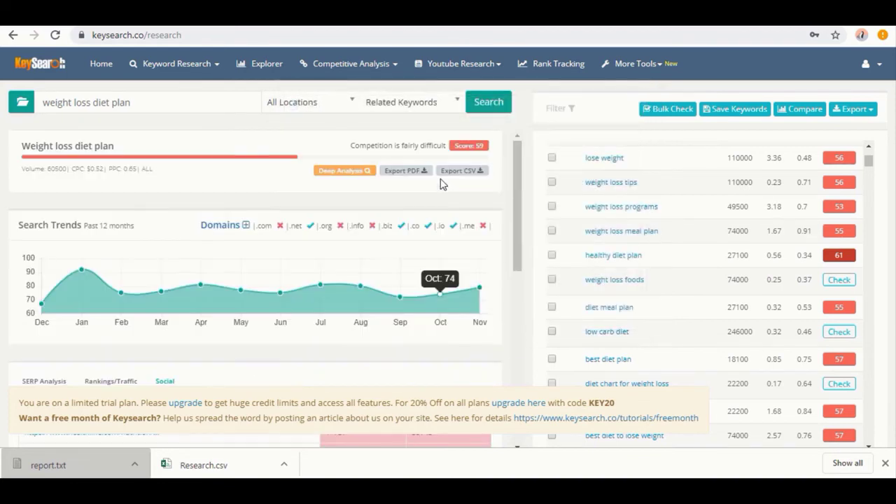